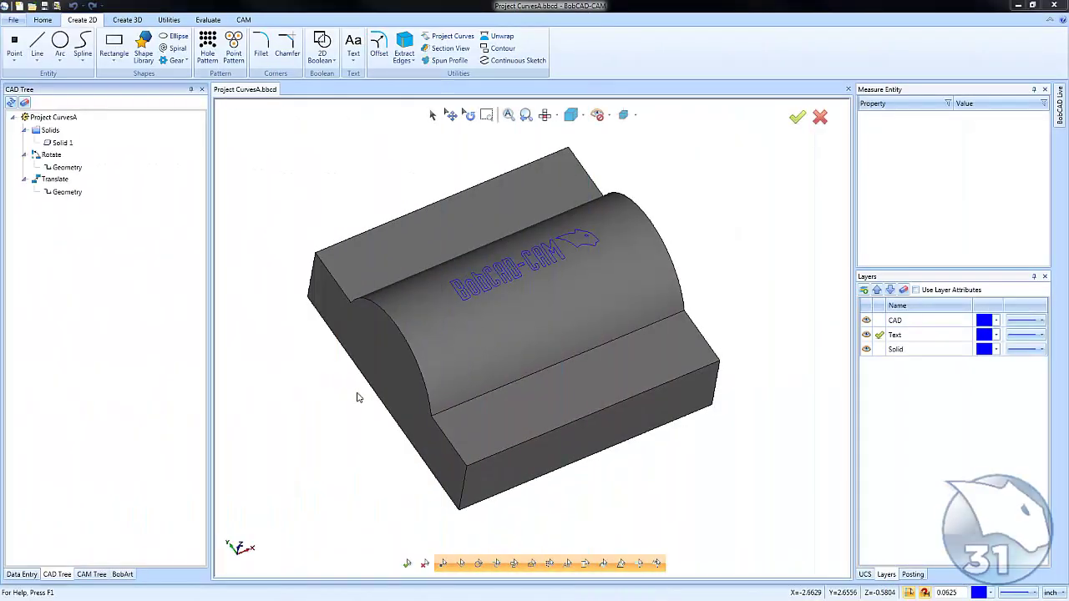
# Orbit and zoom the view to inspect the ridged solid and the flat BOBCAD-CAM text above it
pyautogui.moveTo(566, 411); pyautogui.dragTo(508, 397, button='middle')
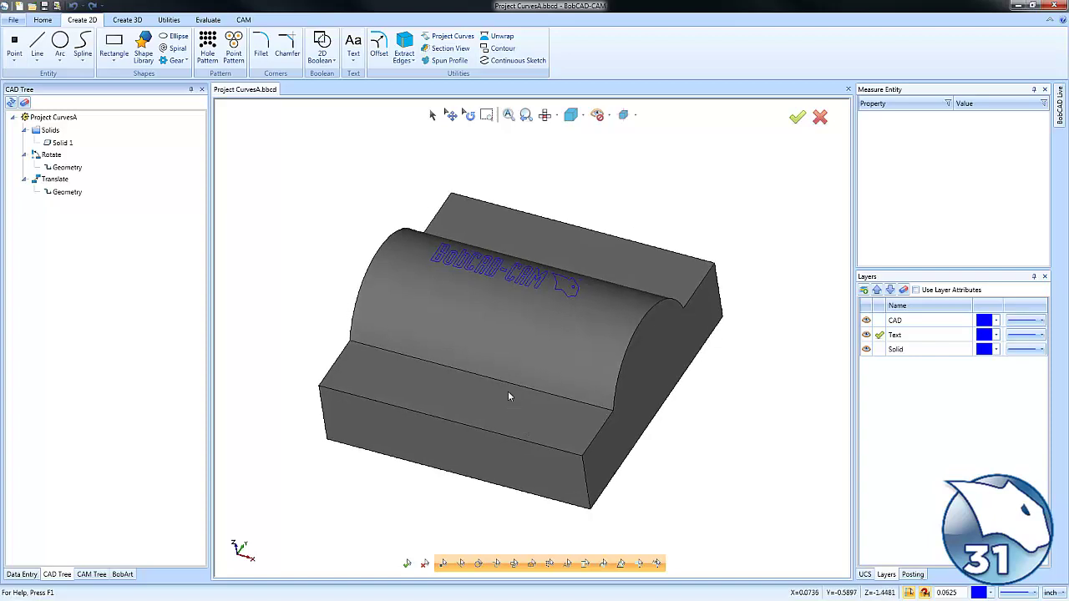
pyautogui.moveTo(499, 414); pyautogui.dragTo(528, 405, button='middle')
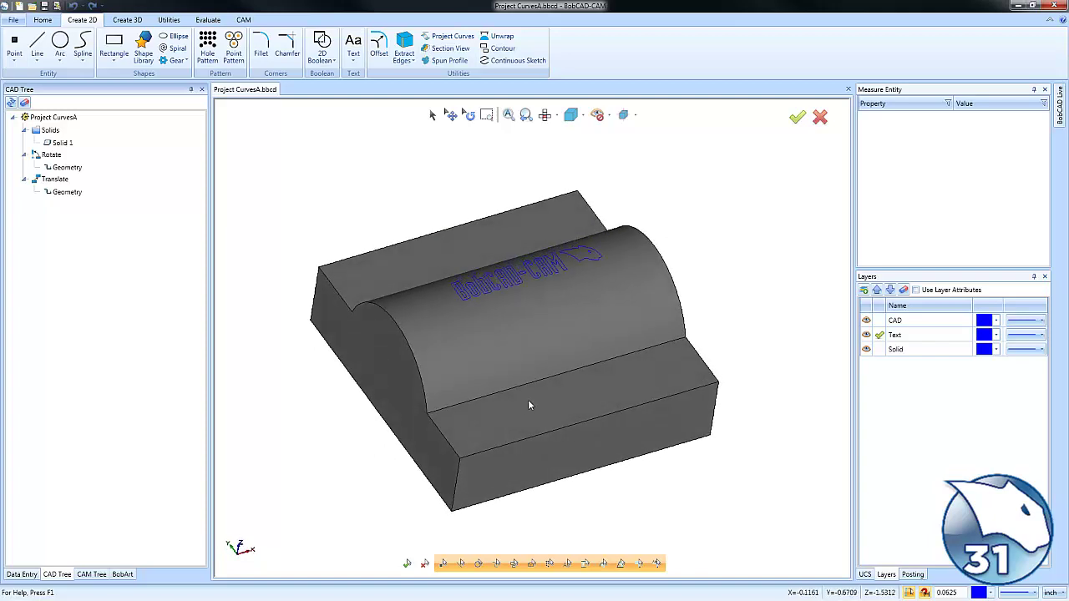
pyautogui.moveTo(556, 389); pyautogui.dragTo(505, 423, button='middle')
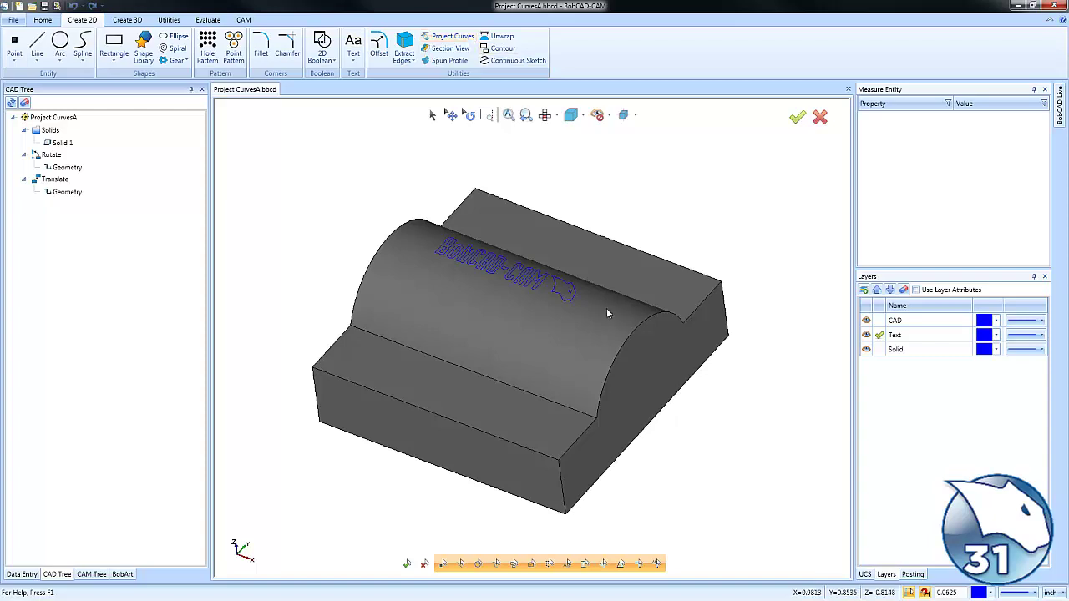
pyautogui.moveTo(608, 310); pyautogui.dragTo(476, 257, button='middle')
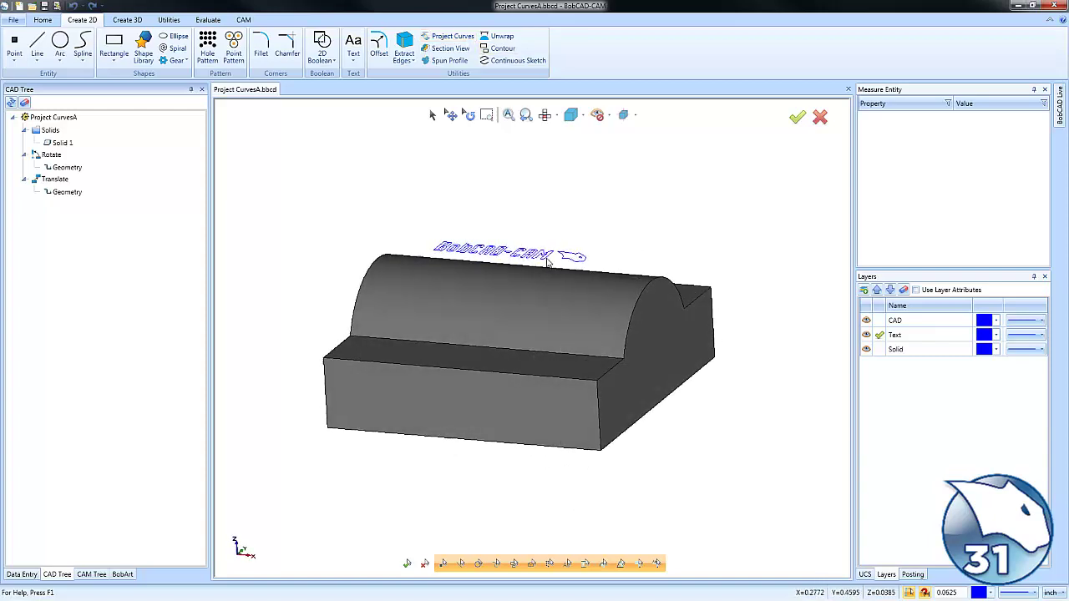
pyautogui.moveTo(543, 365); pyautogui.dragTo(566, 356, button='middle')
pyautogui.scroll(-3, 536, 349)
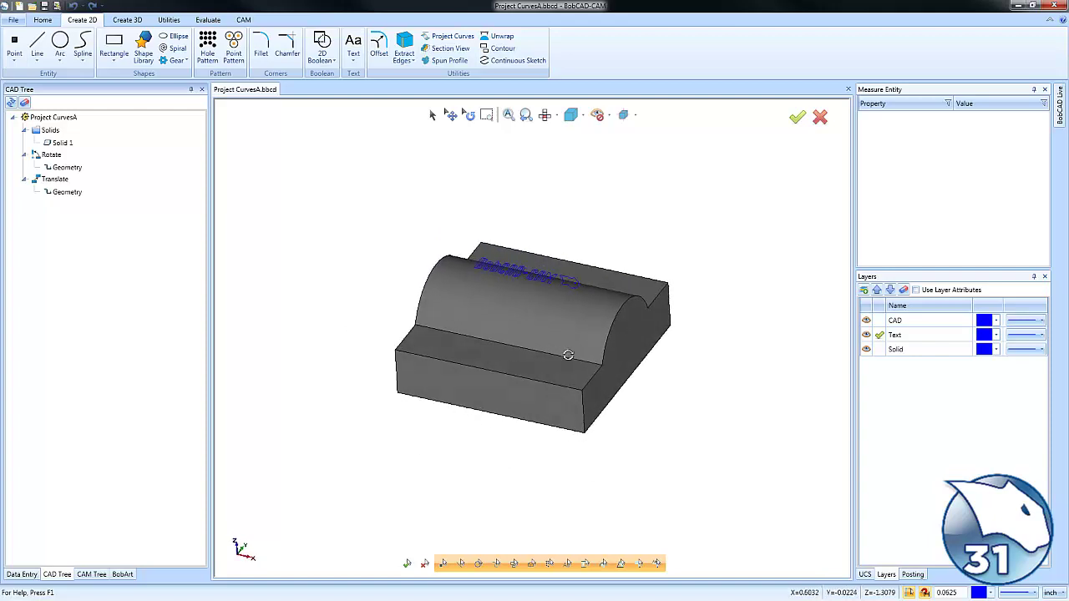
# Add a new current layer named Layer-3 from the Layers list
pyautogui.rightClick(894, 372)
pyautogui.click(915, 377)
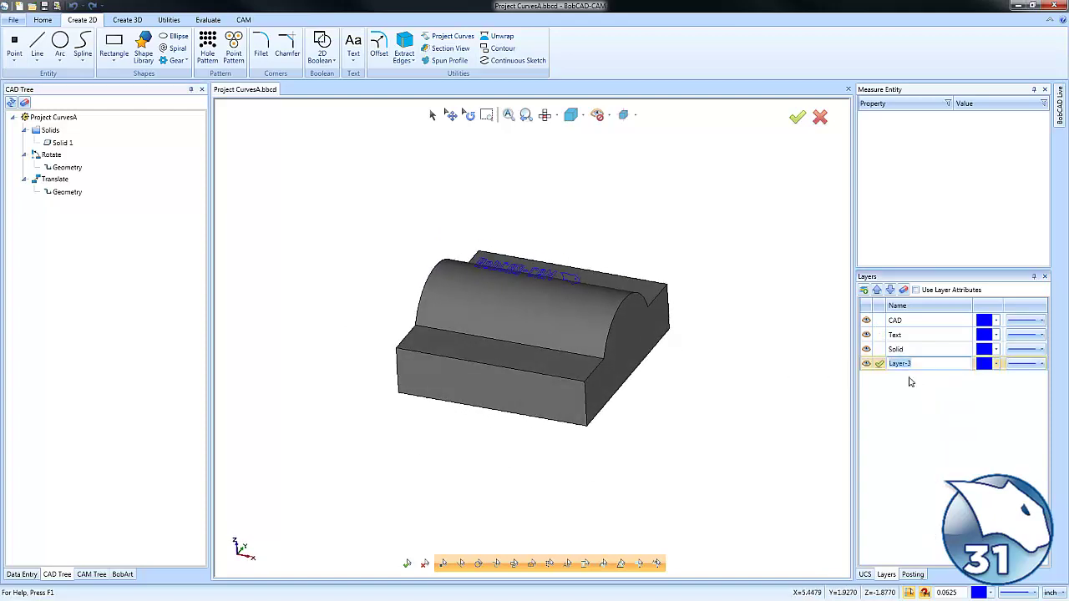
pyautogui.moveTo(477, 410); pyautogui.dragTo(554, 419, button='middle')
# Start Project Curves, window-select all logo text curves in front view, and set light orange drawing colour
pyautogui.click(452, 38)
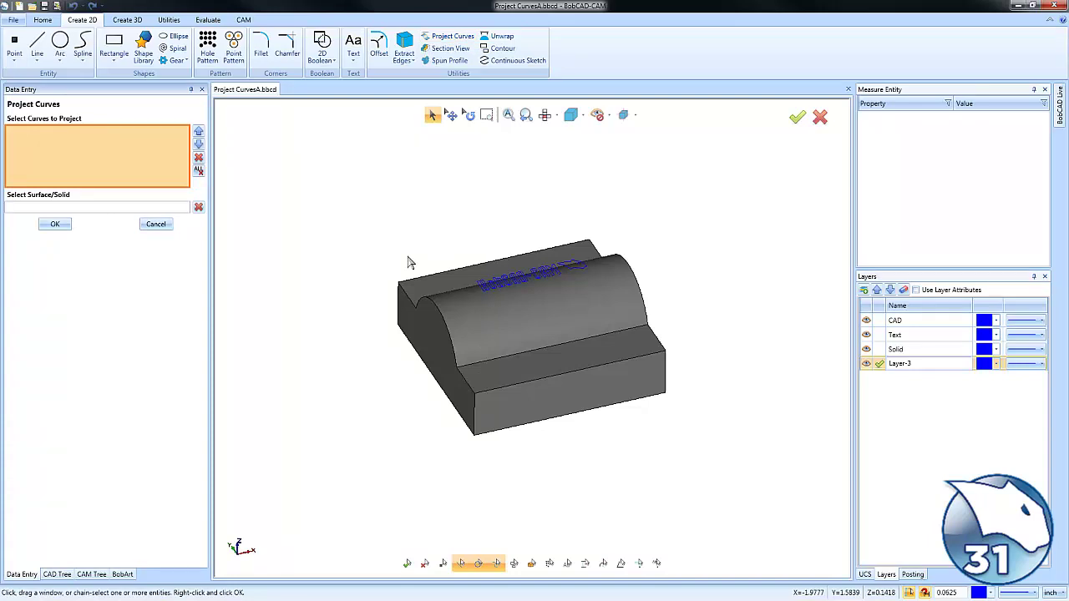
pyautogui.press('F5')
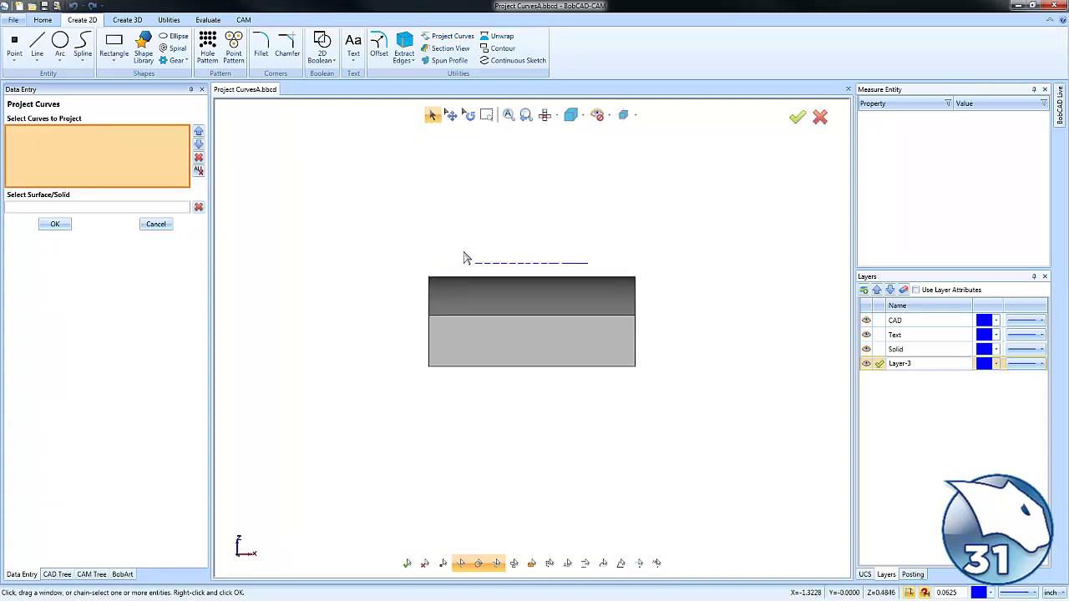
pyautogui.moveTo(462, 250); pyautogui.dragTo(605, 278)
pyautogui.press('F8')
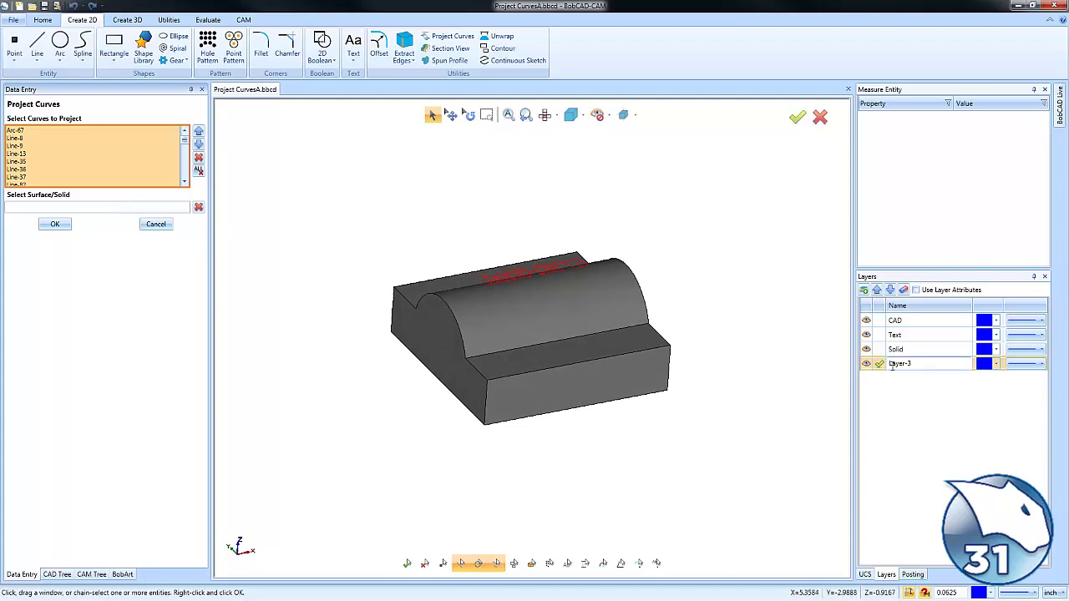
pyautogui.click(990, 593)
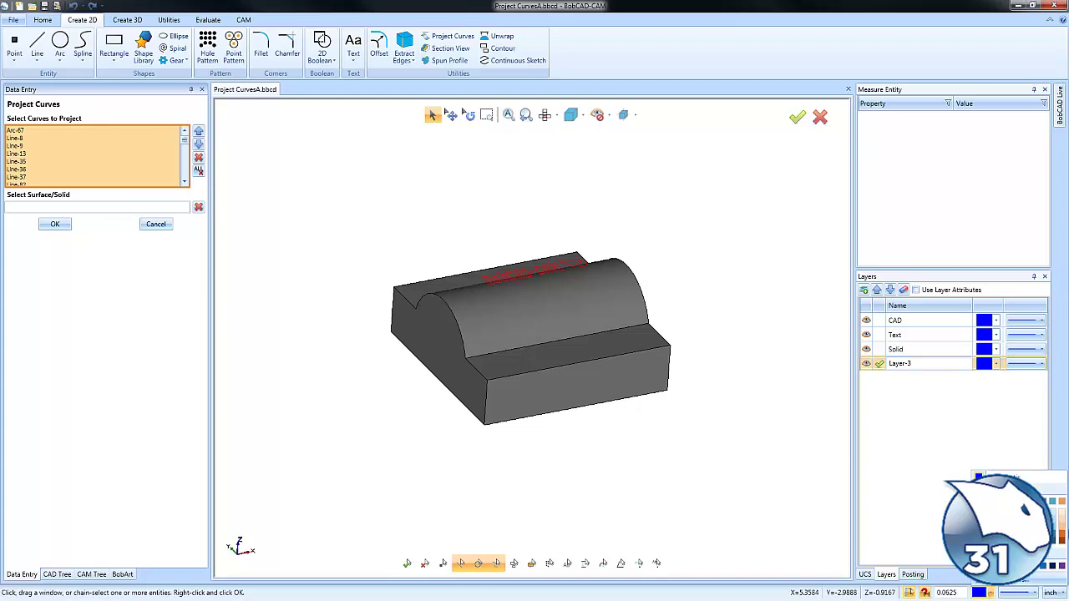
pyautogui.click(1062, 532)
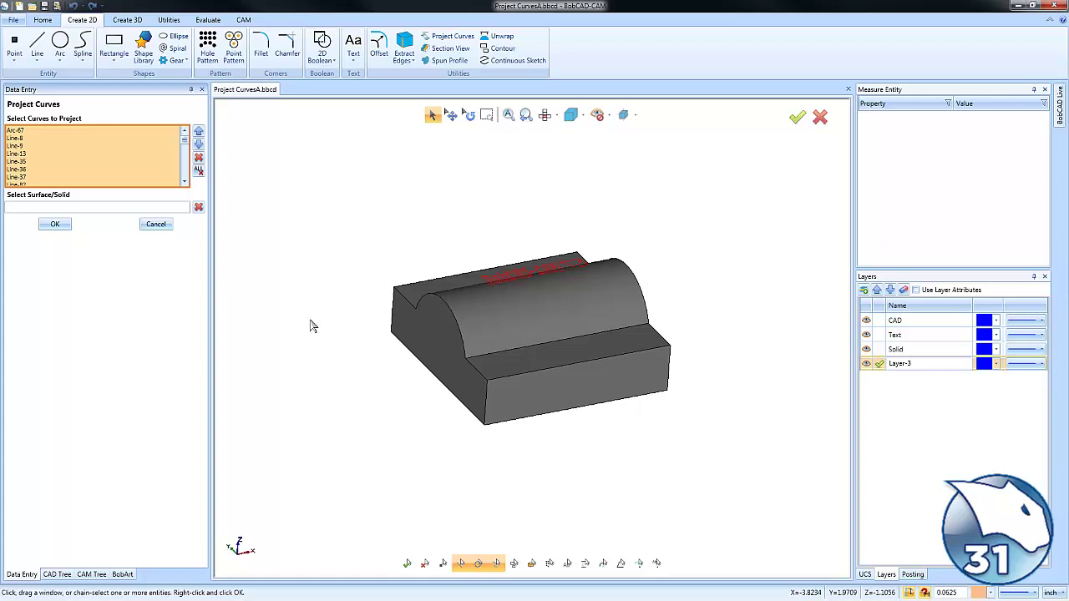
# Pick the solid as the projection target, apply the projection, and close the panel
pyautogui.click(126, 209)
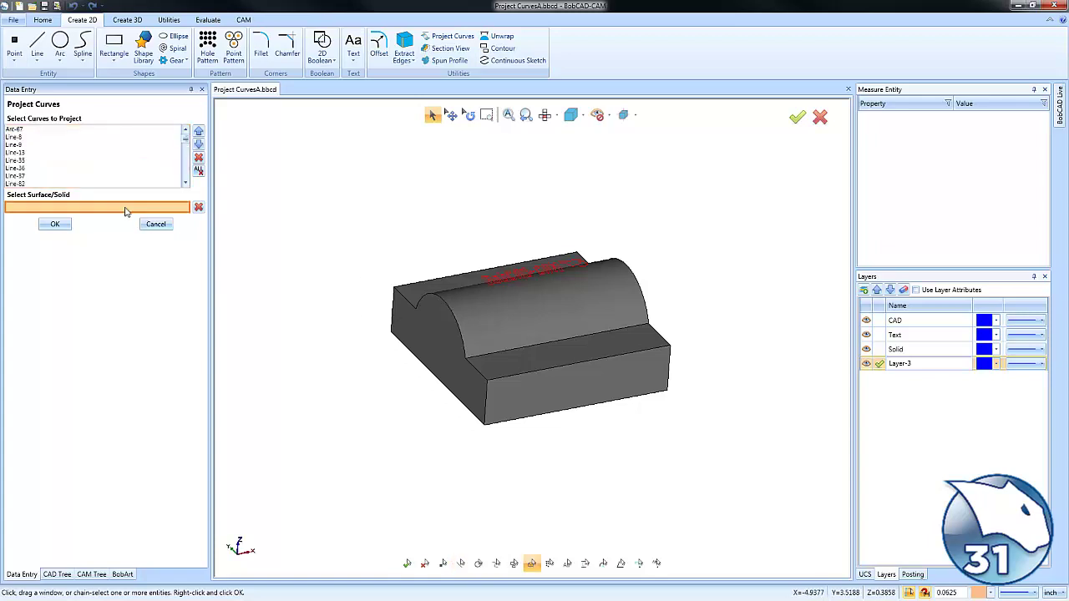
pyautogui.click(476, 337)
pyautogui.scroll(2, 404, 416)
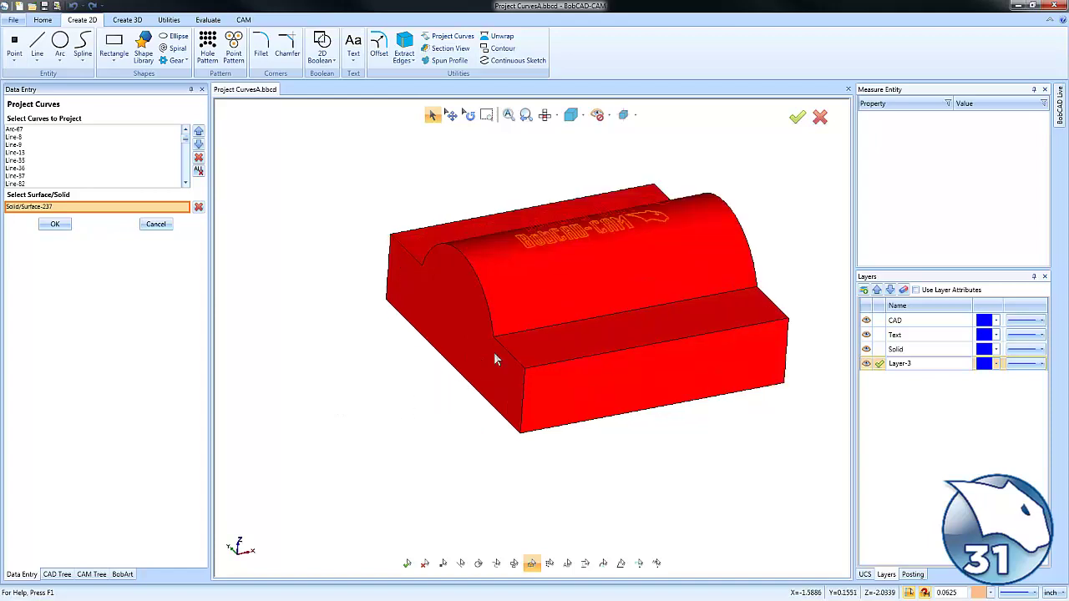
pyautogui.moveTo(495, 359); pyautogui.dragTo(549, 248, button='middle')
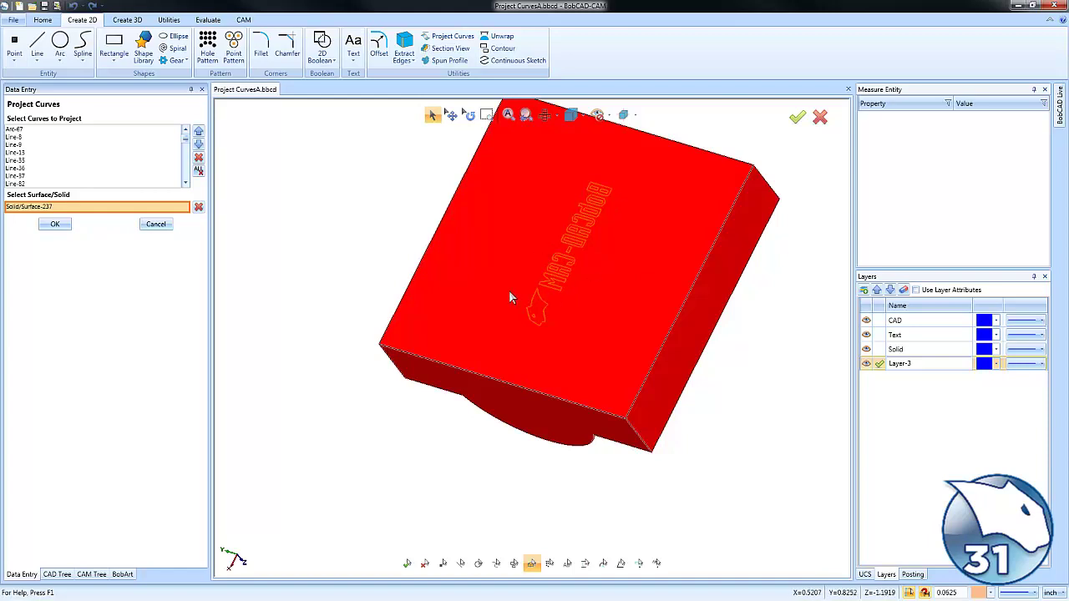
pyautogui.moveTo(484, 230); pyautogui.dragTo(364, 371, button='middle')
pyautogui.click(54, 224)
pyautogui.click(155, 224)
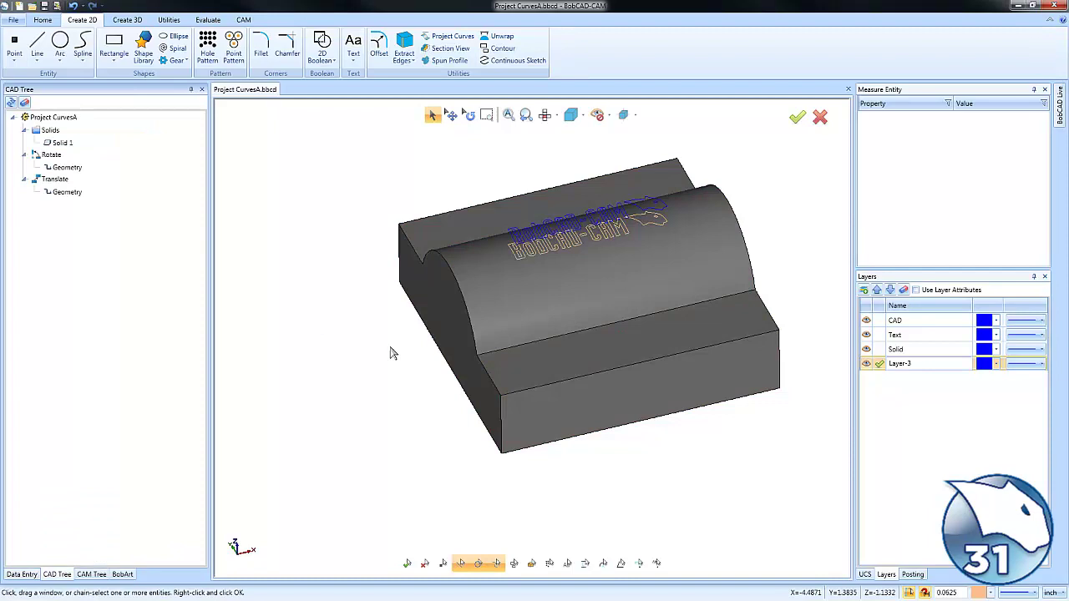
# Hide the Solid, Text and CAD layers and delete the lower duplicate text outline
pyautogui.click(866, 349)
pyautogui.click(865, 335)
pyautogui.click(866, 320)
pyautogui.rightClick(687, 278)
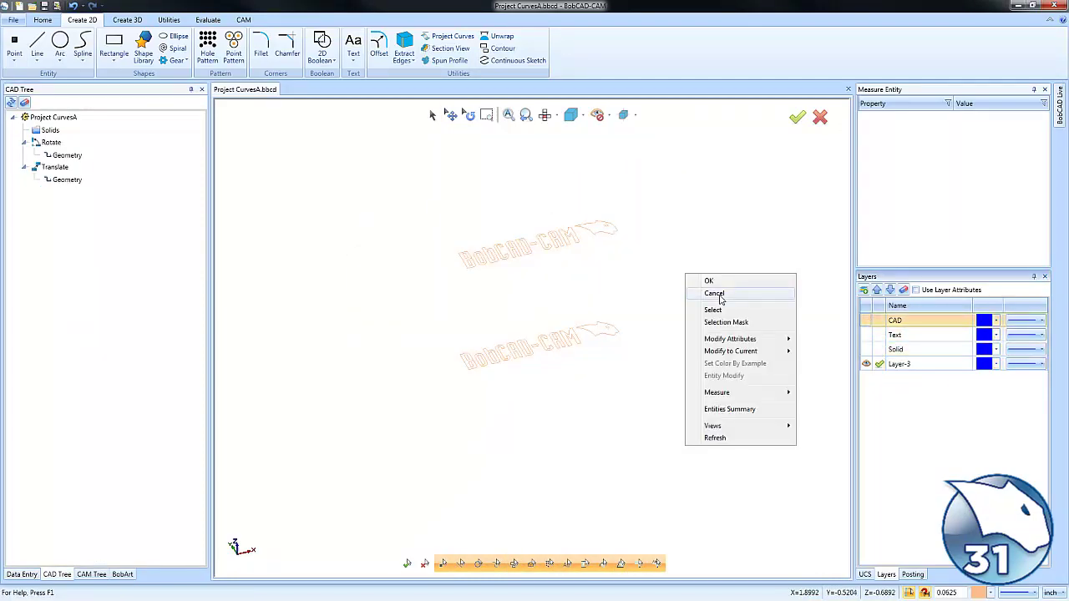
pyautogui.click(717, 301)
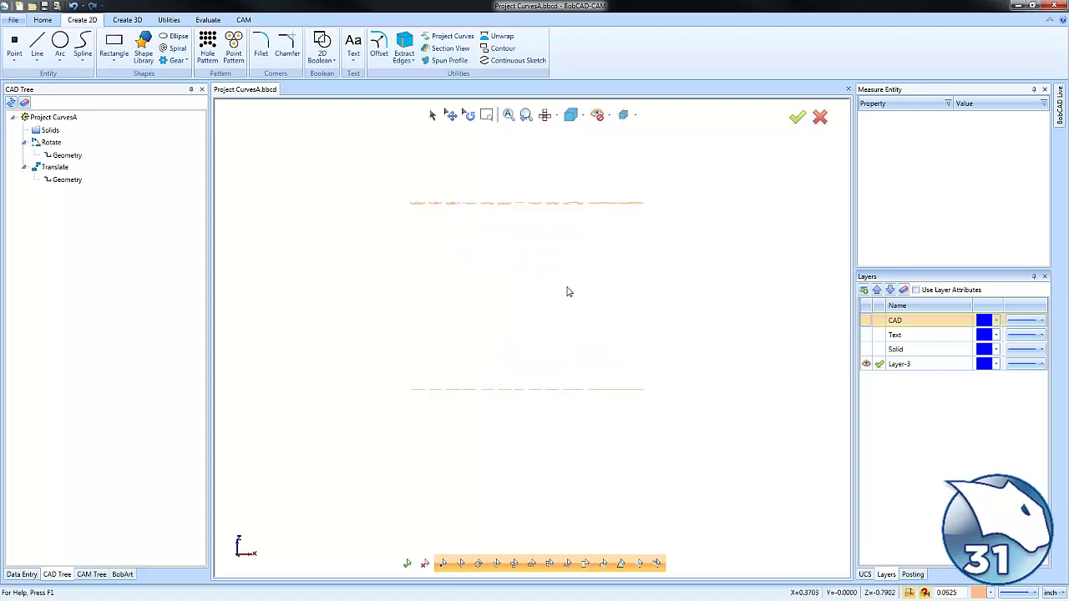
pyautogui.moveTo(568, 291); pyautogui.dragTo(545, 304, button='middle')
pyautogui.click(432, 115)
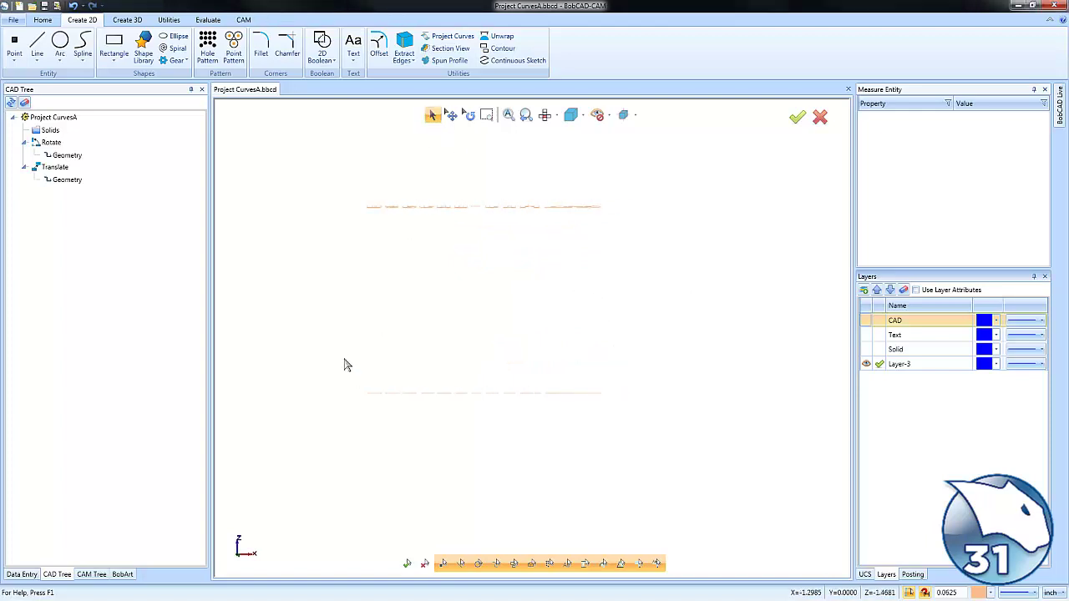
pyautogui.moveTo(344, 360); pyautogui.dragTo(669, 433)
pyautogui.press('Delete')
# Show the solid again, hide the layer holding the text curves, and switch to the CAM Tree
pyautogui.scroll(5, 479, 212)
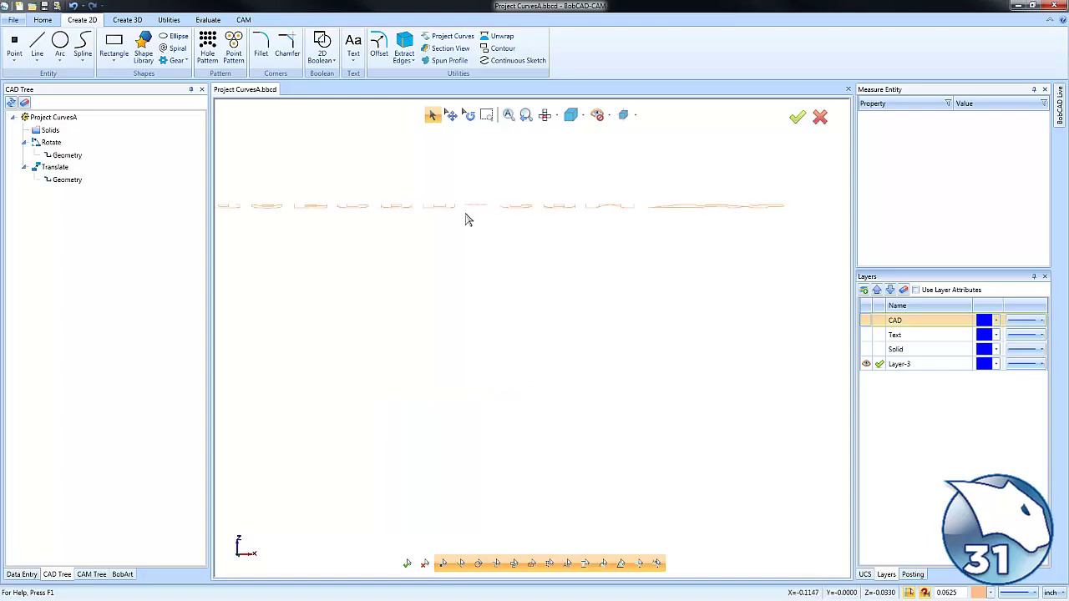
pyautogui.scroll(-2, 476, 227)
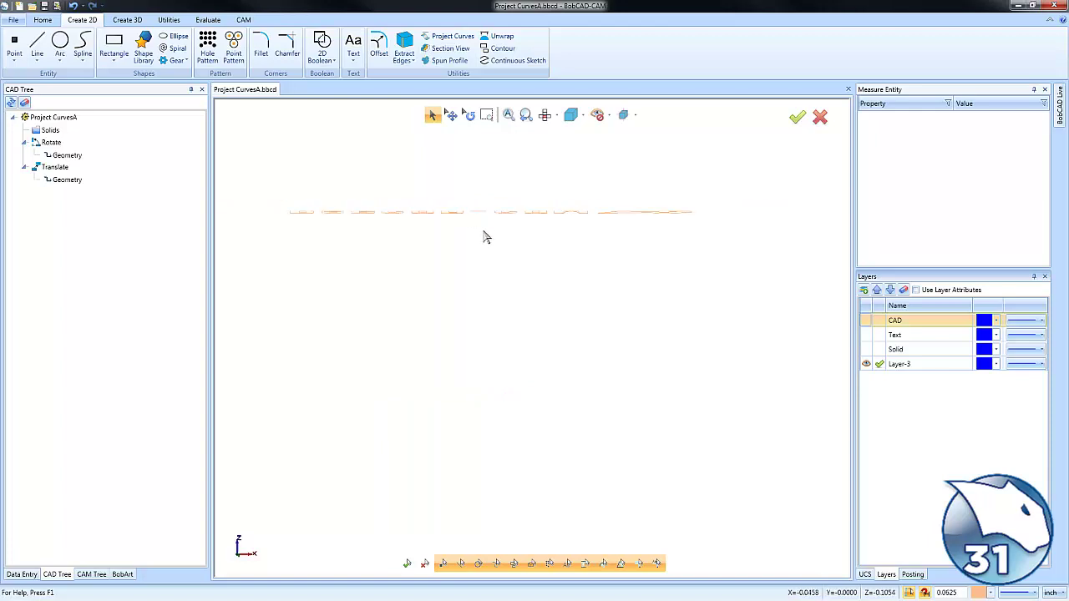
pyautogui.moveTo(483, 237); pyautogui.dragTo(565, 344, button='middle')
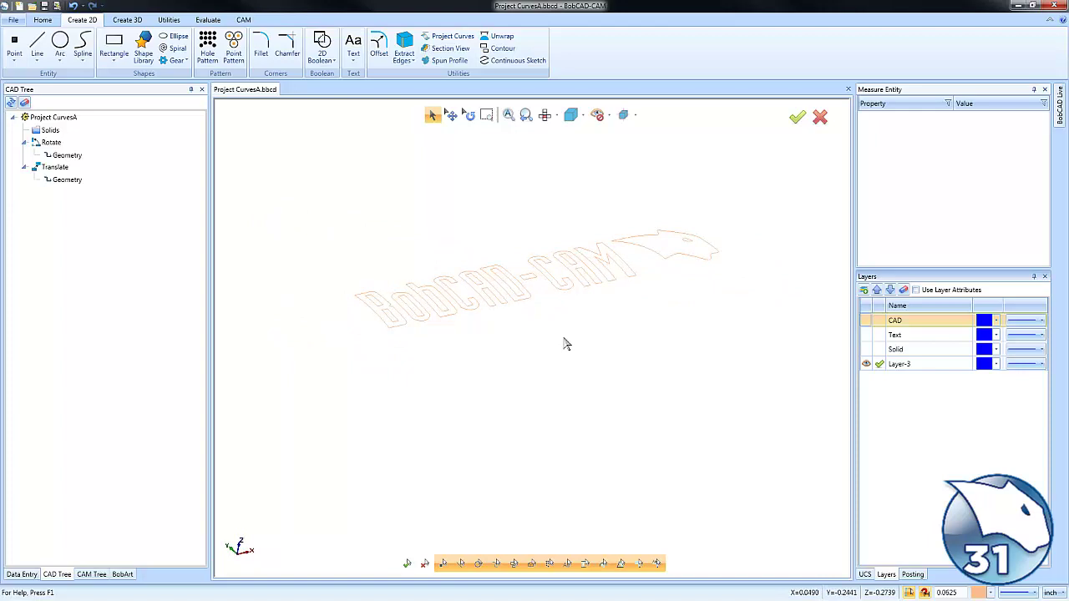
pyautogui.click(867, 349)
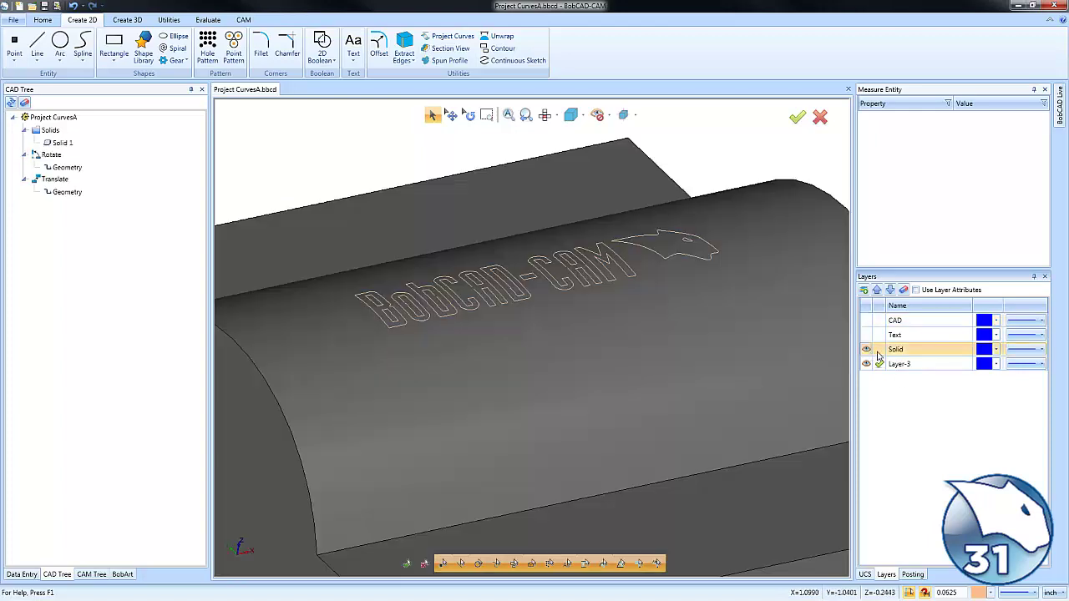
pyautogui.click(866, 368)
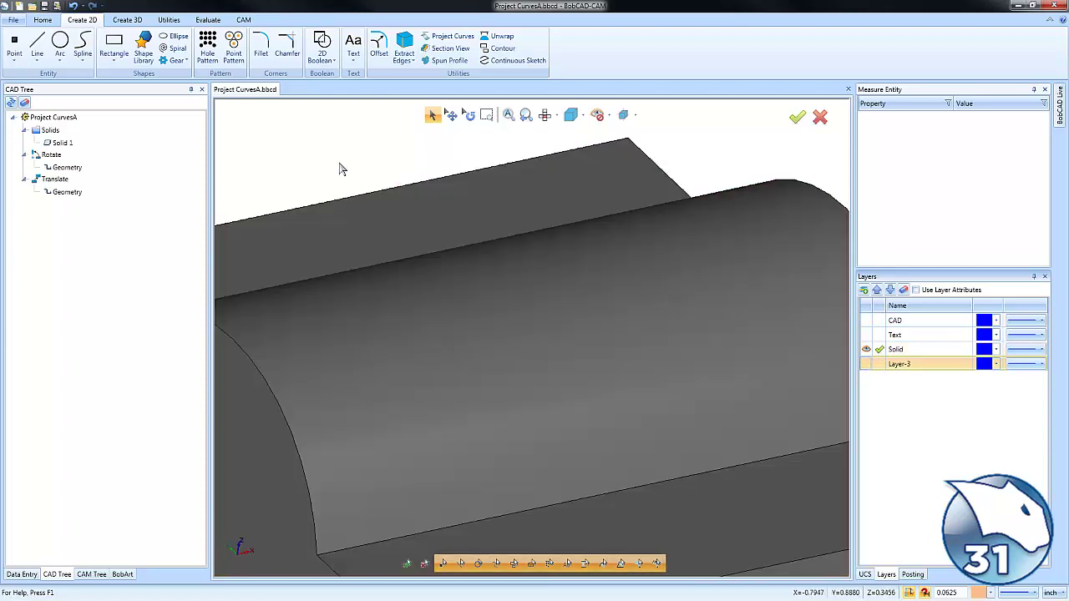
pyautogui.rightClick(341, 166)
pyautogui.click(368, 182)
pyautogui.scroll(-5, 536, 279)
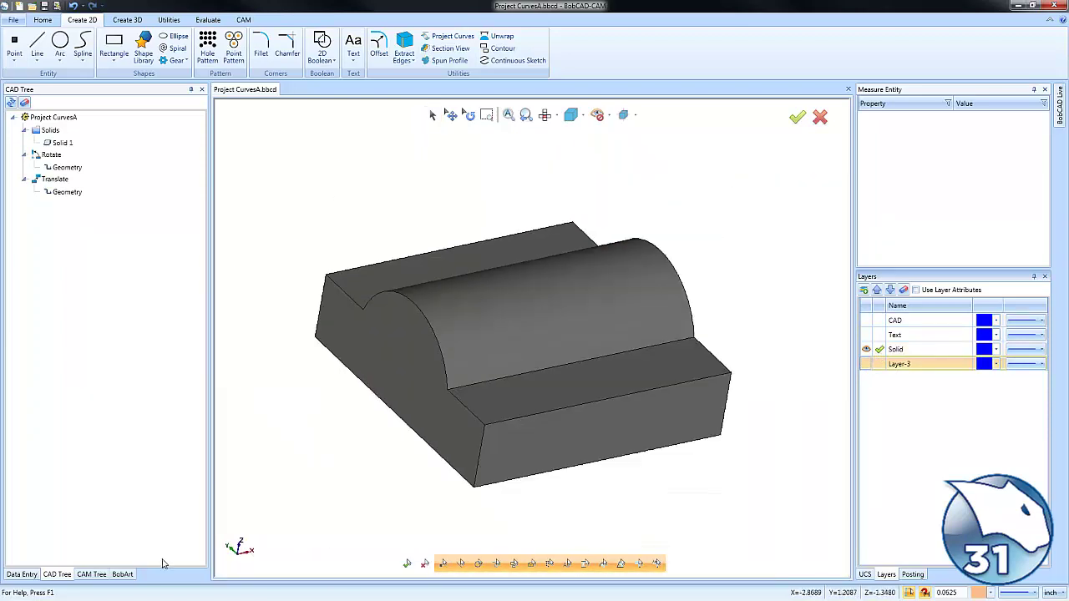
pyautogui.click(91, 574)
# Create a Machining Job from CAM Defaults with Solid Body stock calculated from the part, accepting Machine Setup - 1
pyautogui.click(66, 118)
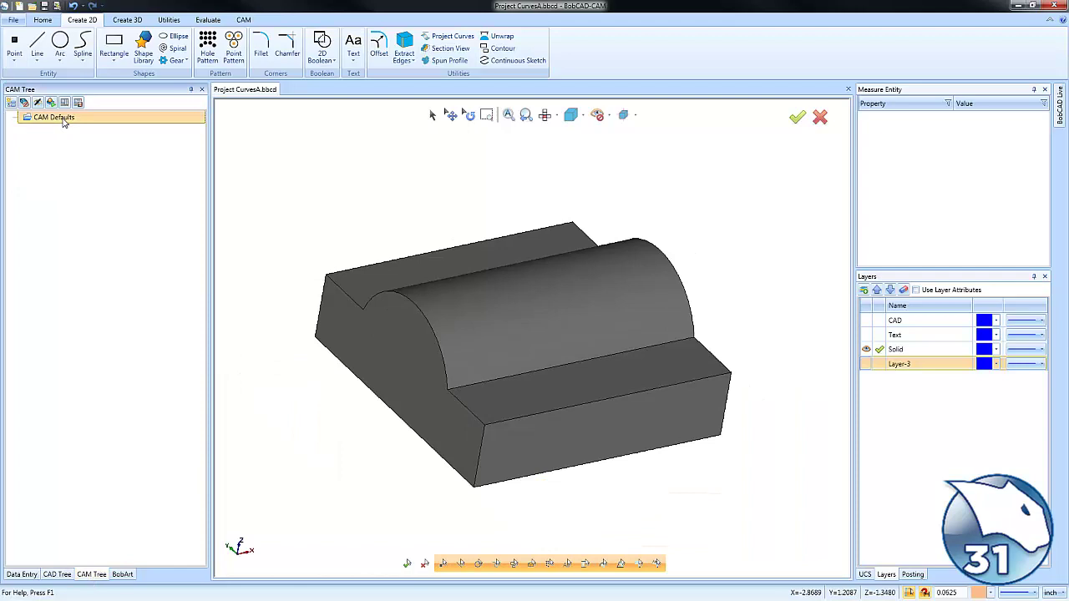
pyautogui.click(86, 248)
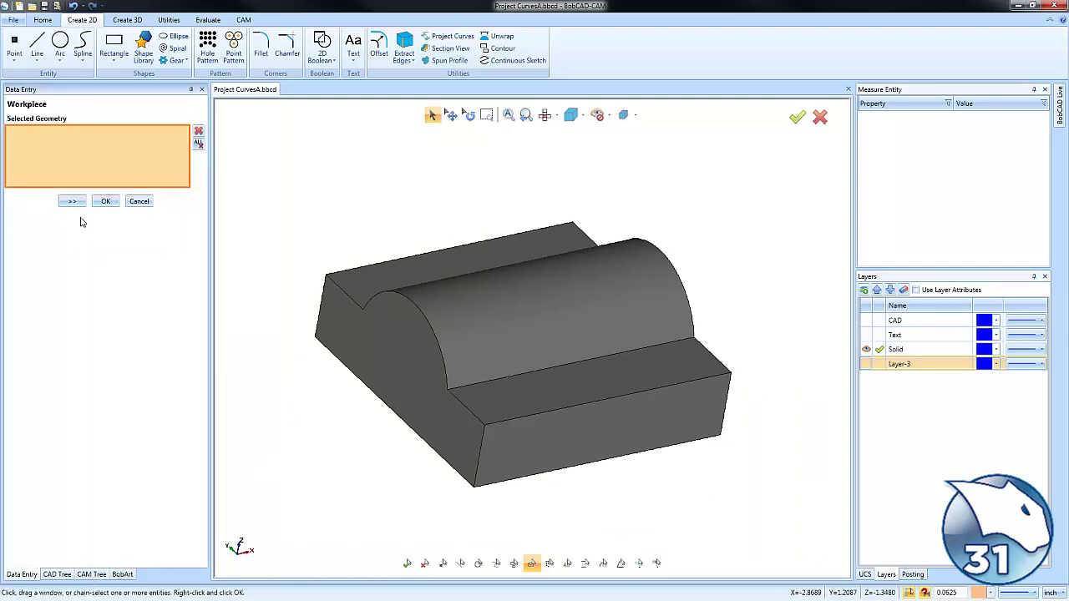
pyautogui.click(72, 202)
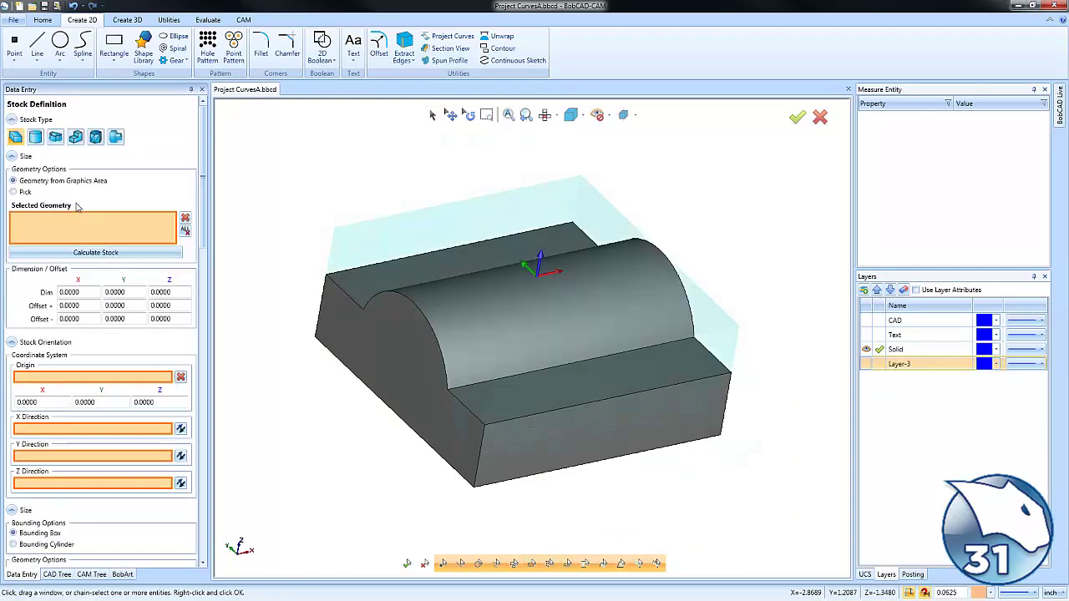
pyautogui.click(75, 137)
pyautogui.click(449, 313)
pyautogui.click(100, 240)
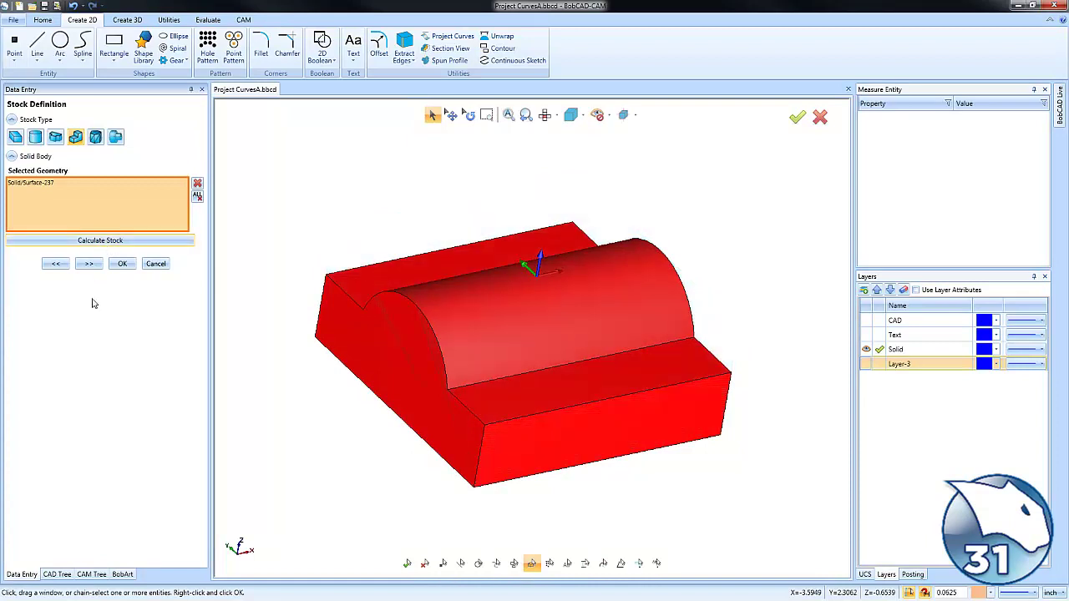
pyautogui.click(89, 264)
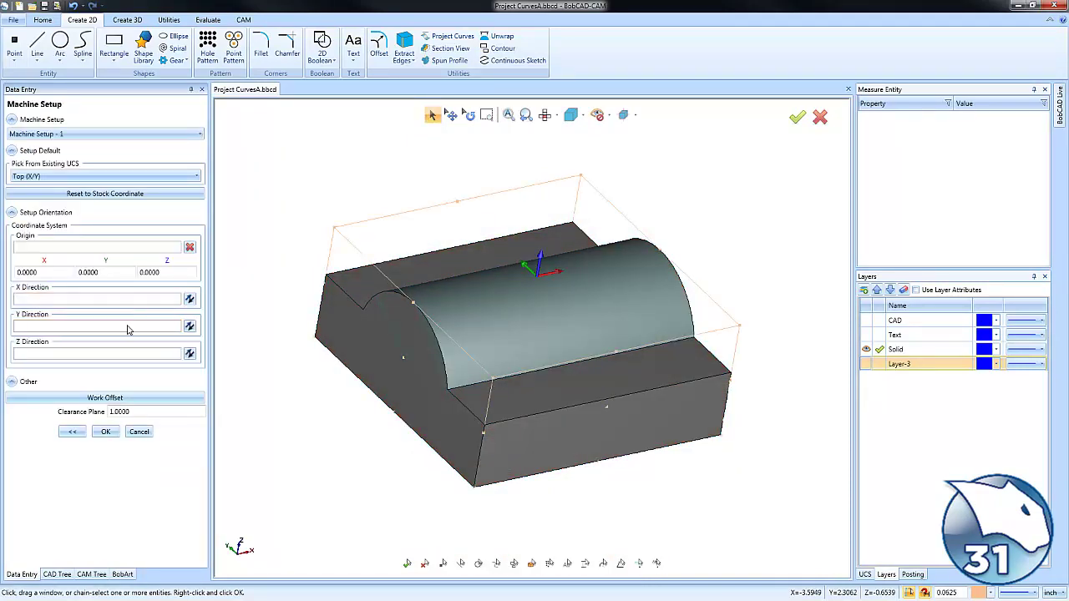
pyautogui.click(106, 433)
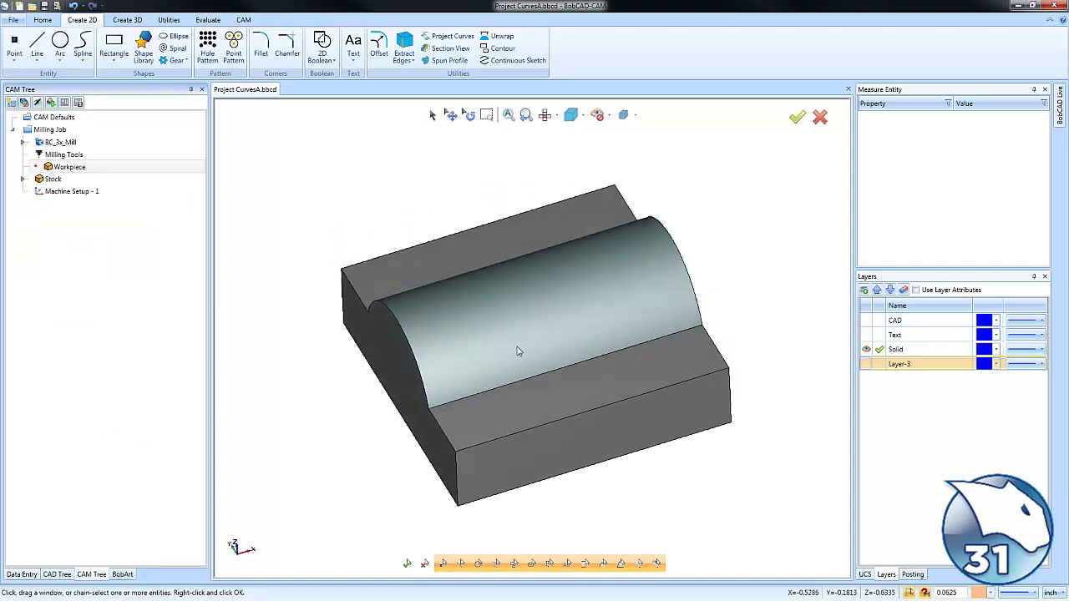
# Add a Mill 3 Axis Wireframe feature to Machine Setup - 1 using the window-selected projected text chains
pyautogui.rightClick(94, 193)
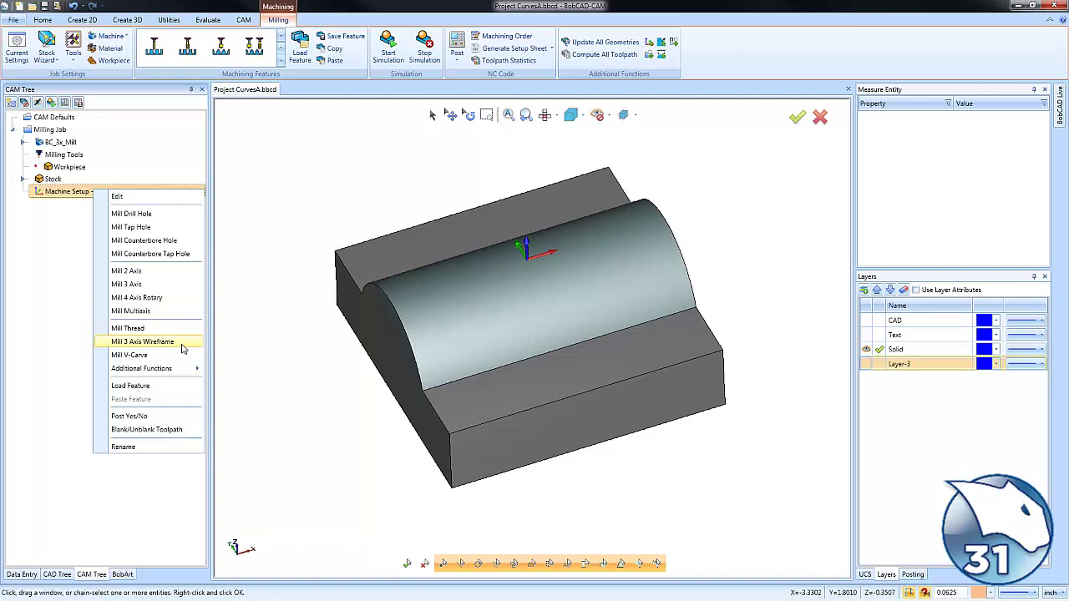
pyautogui.click(183, 349)
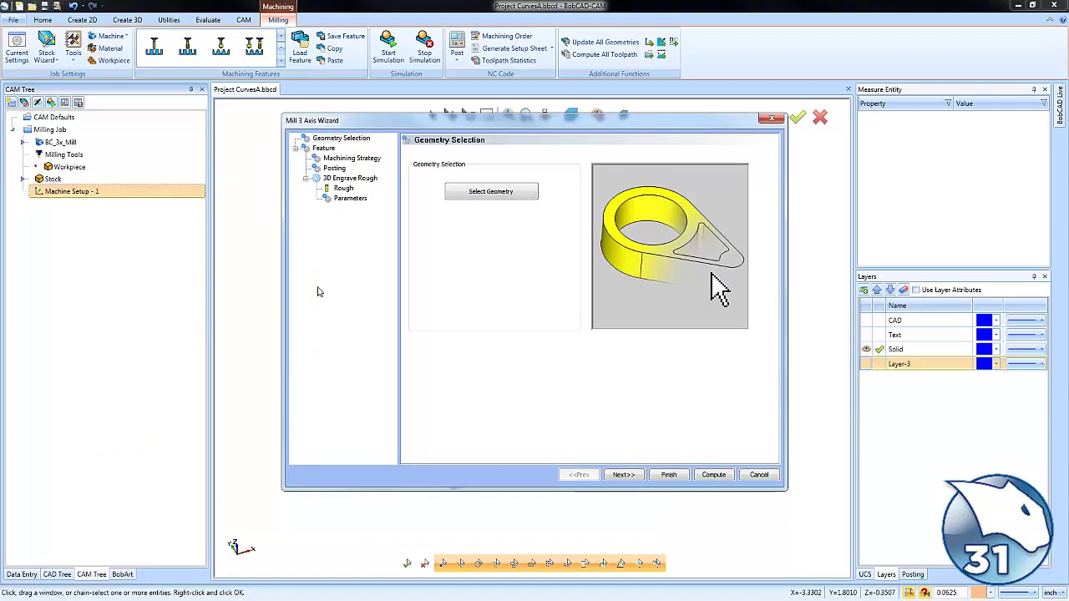
pyautogui.click(485, 193)
pyautogui.click(867, 364)
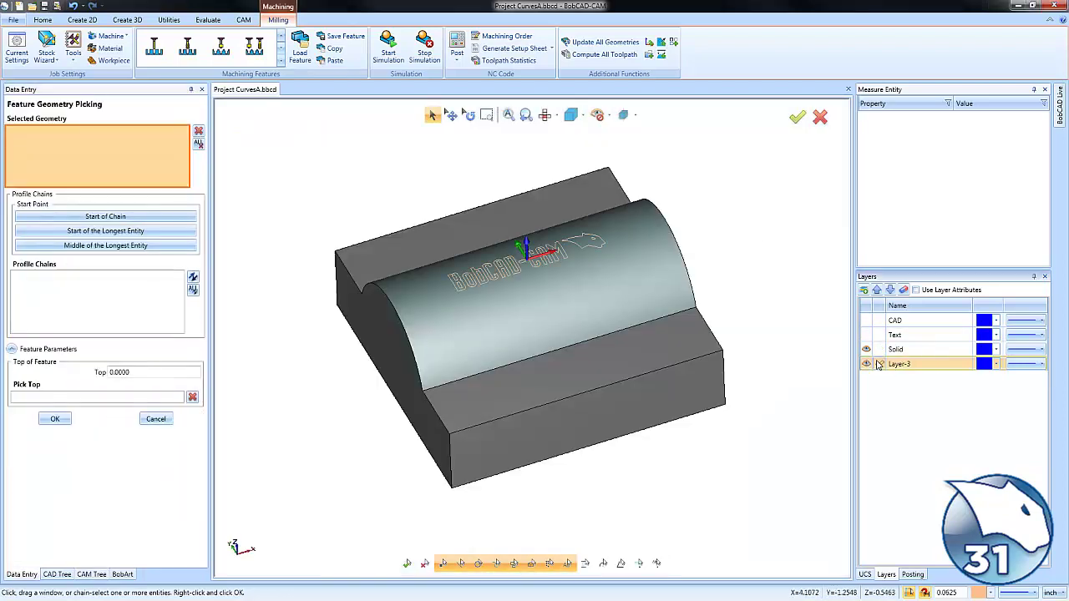
pyautogui.click(865, 349)
pyautogui.moveTo(390, 181); pyautogui.dragTo(665, 353)
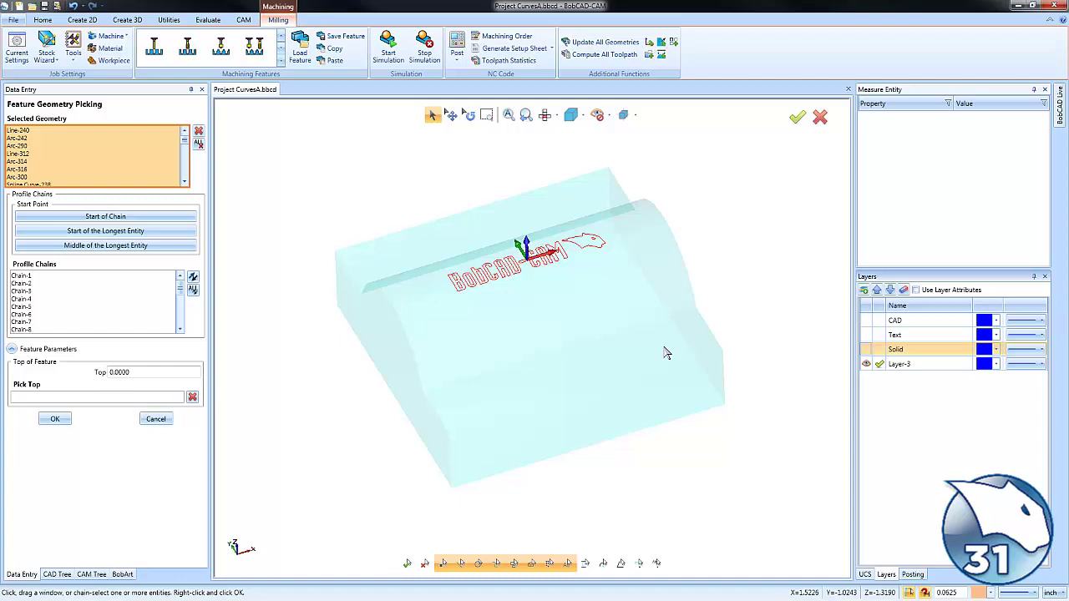
pyautogui.click(54, 418)
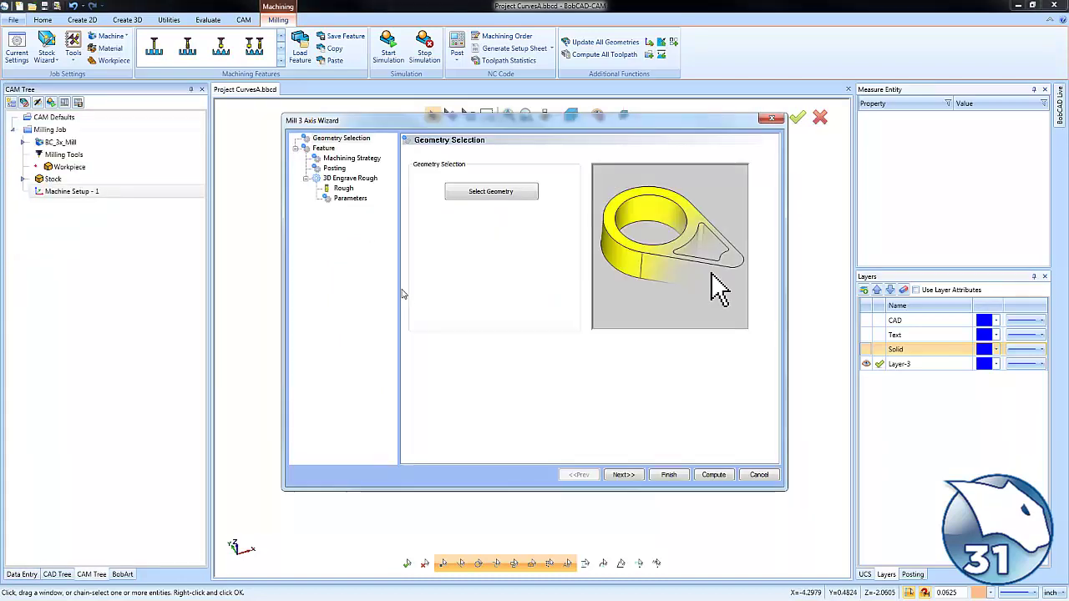
# Assign the .375D - 90DEG V-TOOL (tool 279) from the tool library as the roughing tool
pyautogui.click(343, 188)
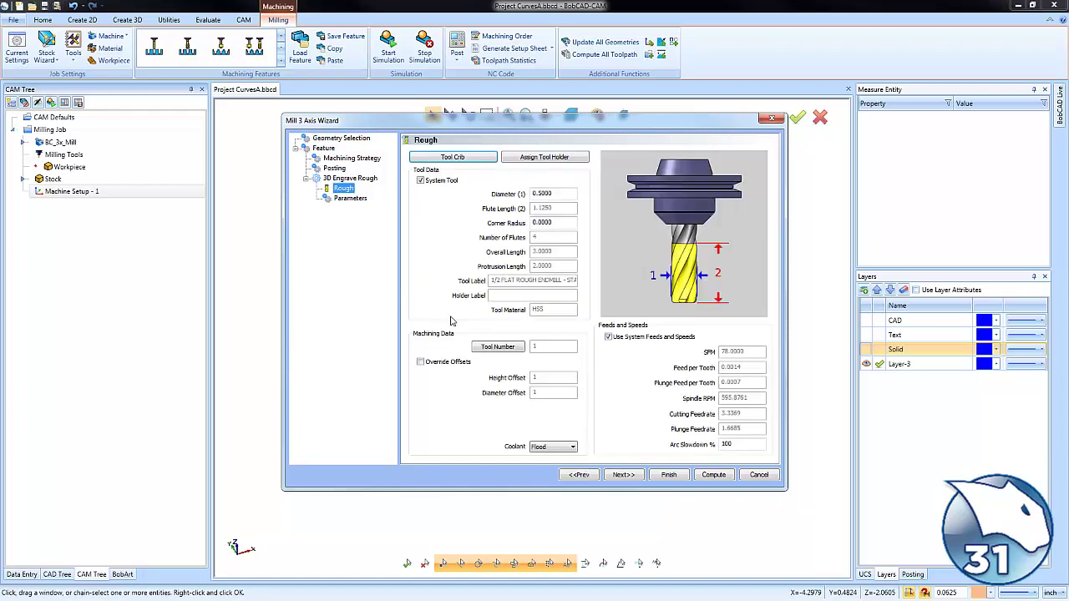
pyautogui.click(470, 159)
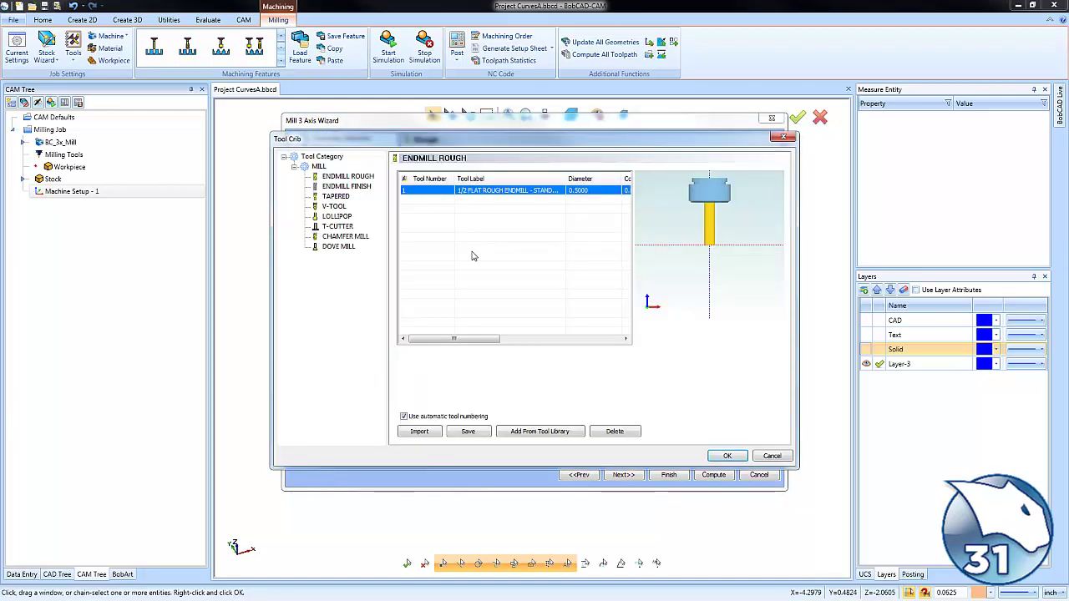
pyautogui.click(334, 206)
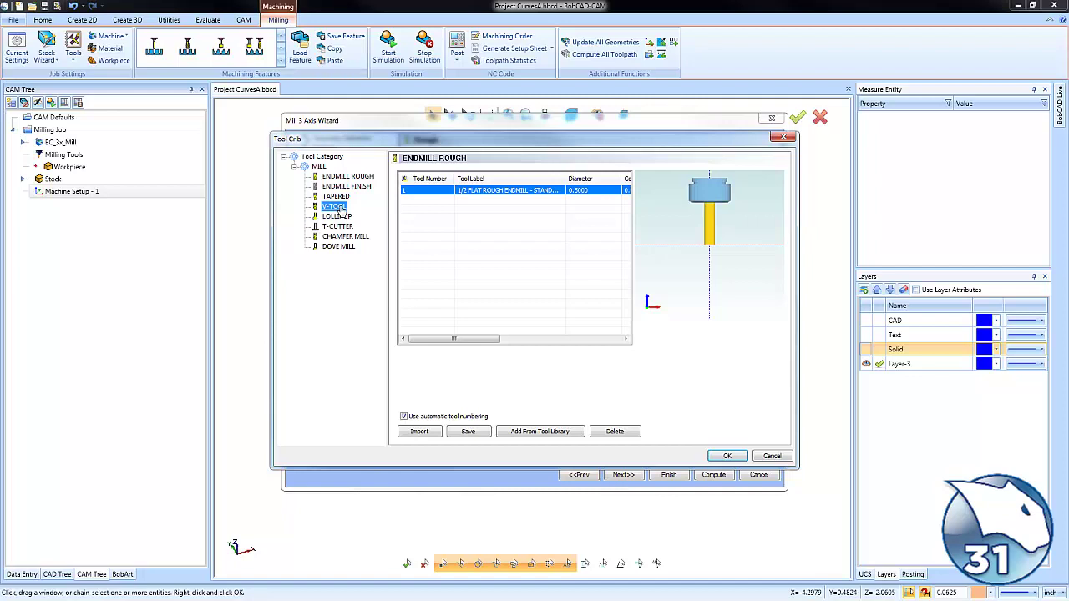
pyautogui.click(539, 431)
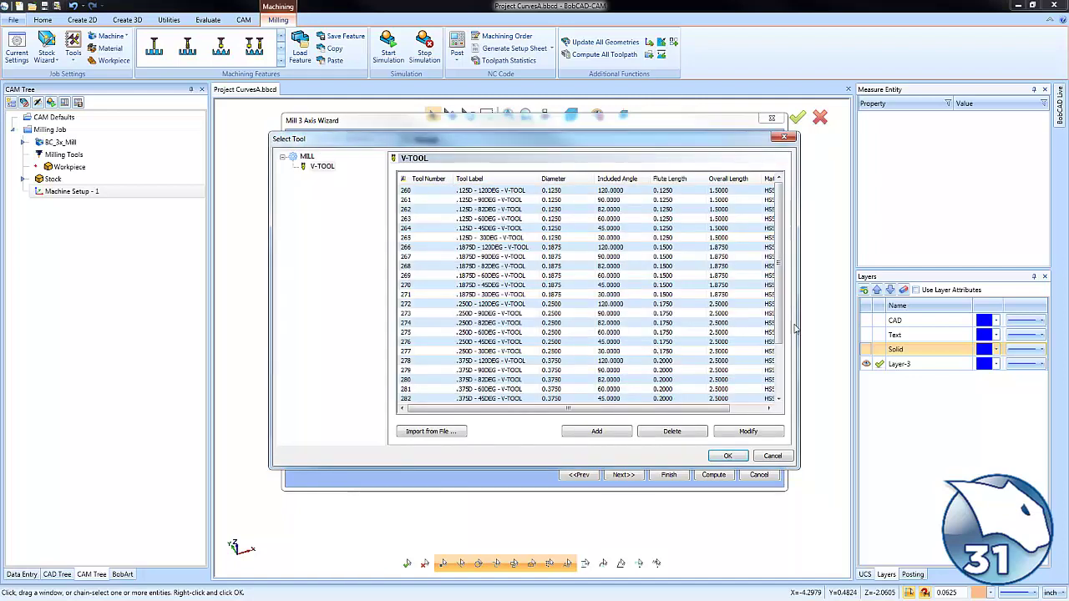
pyautogui.scroll(-1, 776, 325)
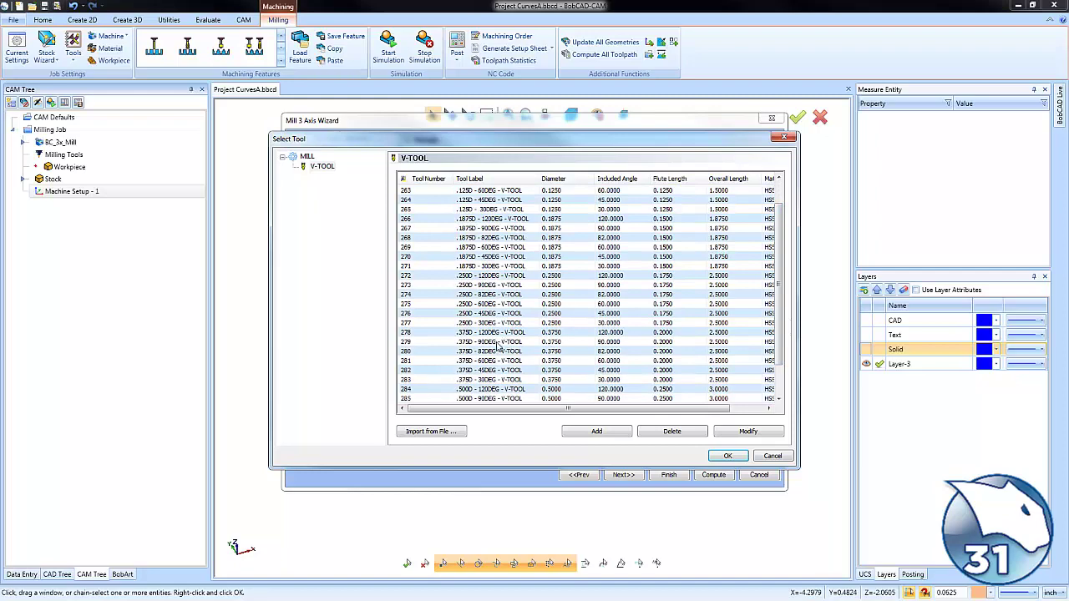
pyautogui.click(501, 342)
pyautogui.click(727, 456)
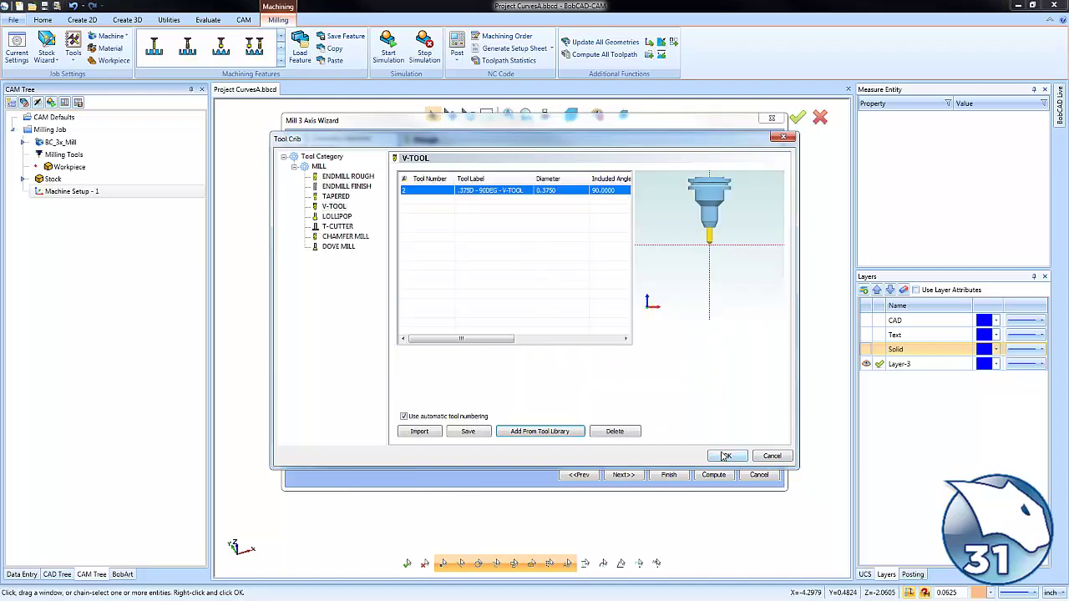
pyautogui.click(726, 456)
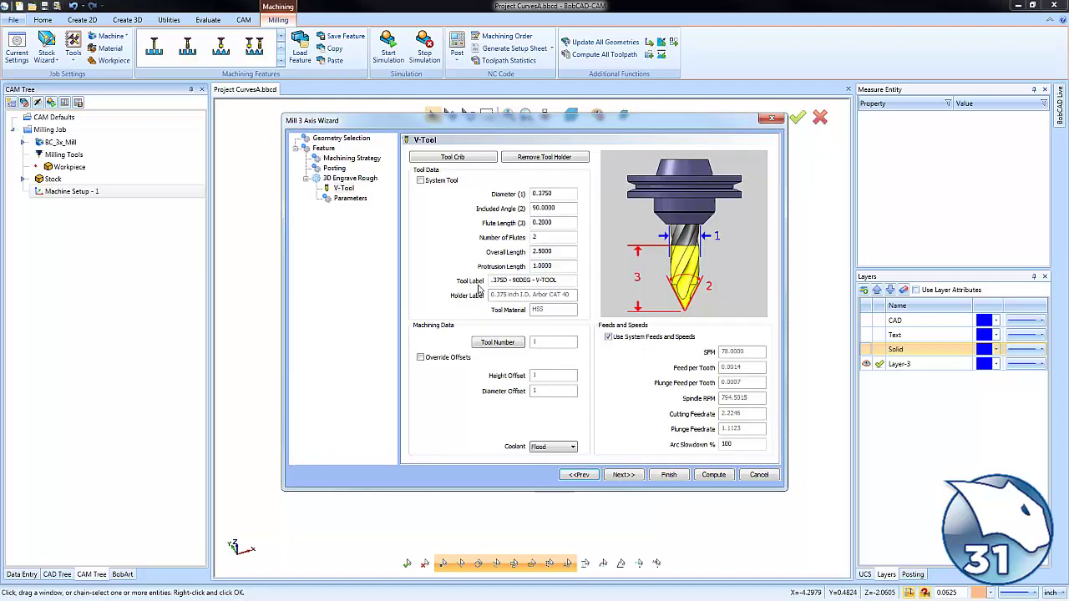
pyautogui.click(352, 197)
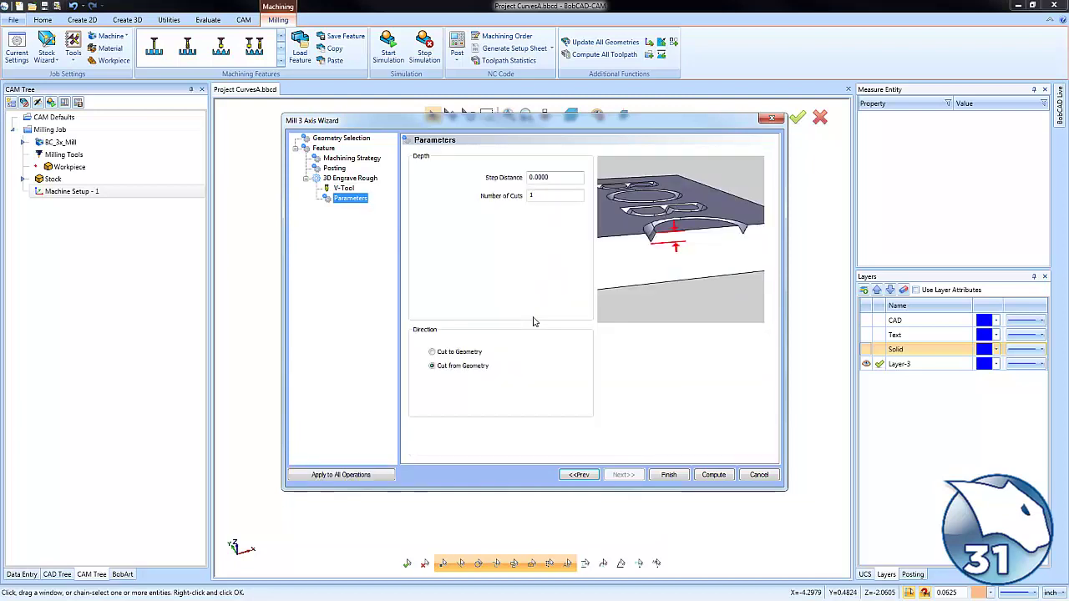
# Keep the direction at Cut from Geometry and set Step Distance to .015
pyautogui.click(432, 351)
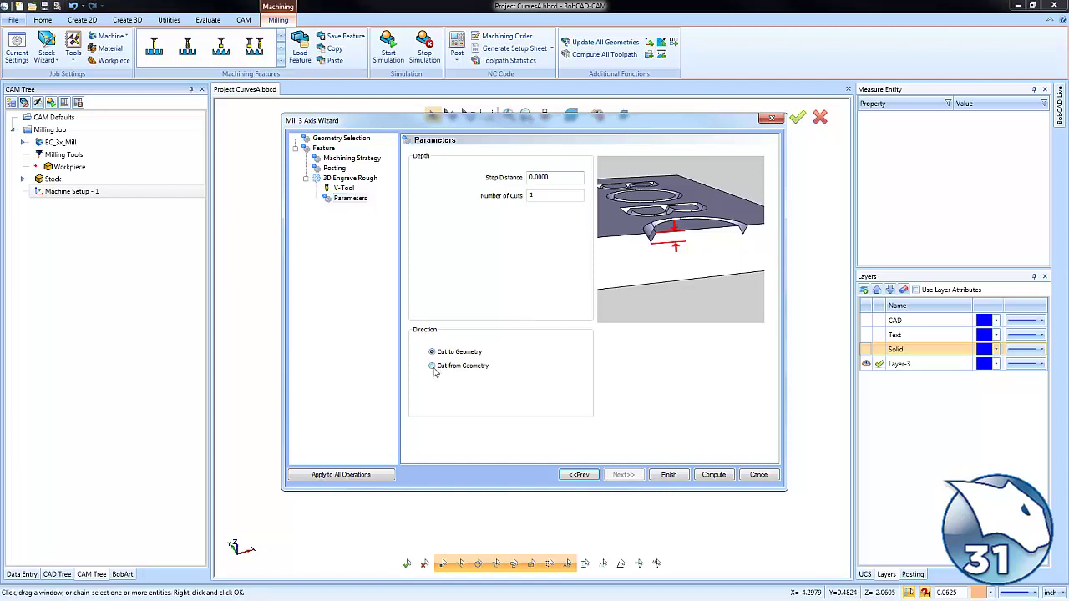
pyautogui.click(433, 365)
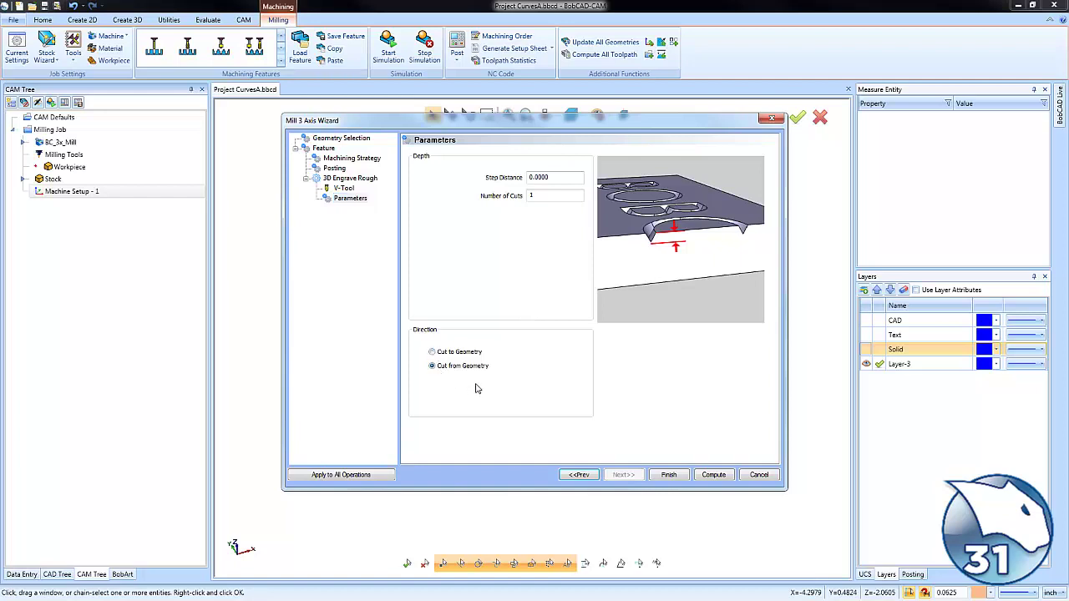
pyautogui.click(432, 352)
pyautogui.click(432, 366)
pyautogui.doubleClick(543, 177)
pyautogui.write('.015')
pyautogui.press('Tab')
# Compute the 3D Engrave Rough toolpath and orbit the part to inspect it
pyautogui.click(714, 474)
pyautogui.moveTo(653, 400); pyautogui.dragTo(573, 363, button='middle')
pyautogui.scroll(2, 571, 338)
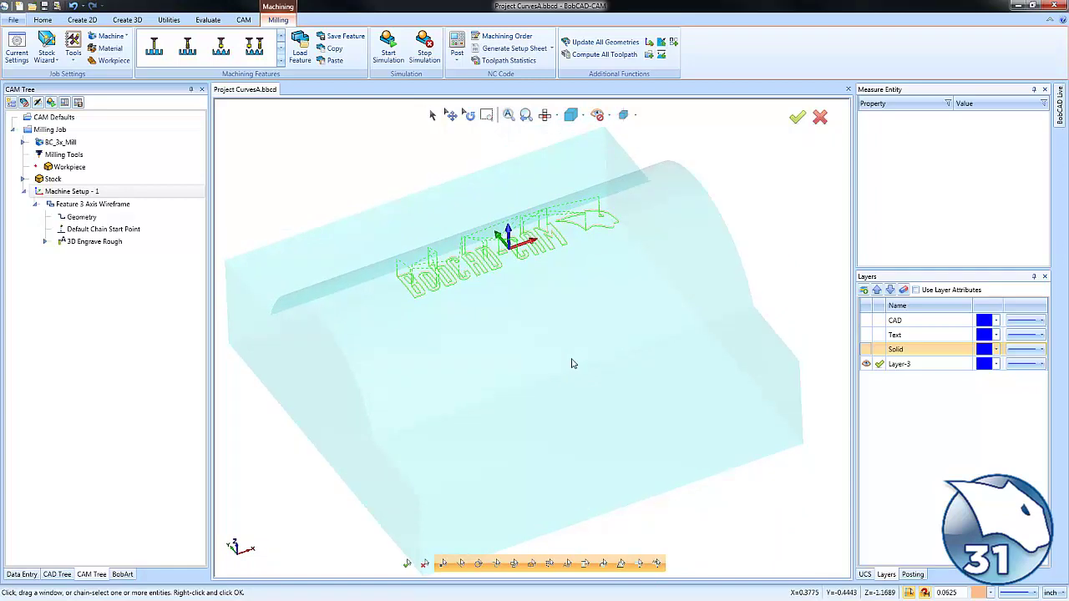